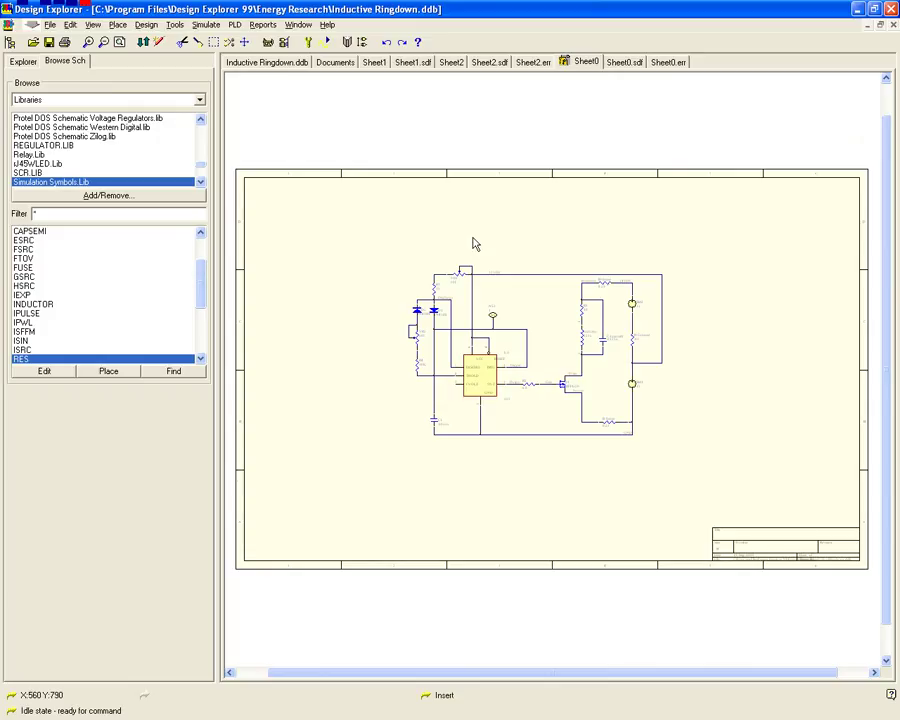
Step: Fit the whole 555-timer inductive ringdown circuit on Sheet0 to the drawing window
{"action": "key", "text": "ctrl+Page_Down"}
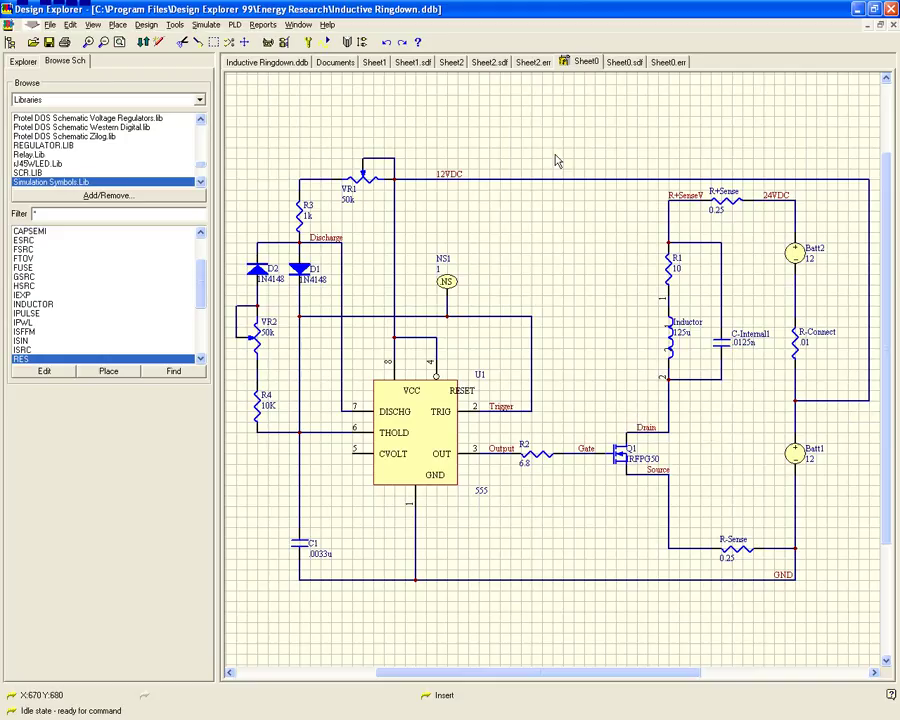
{"action": "left_click", "coordinate": [625, 62]}
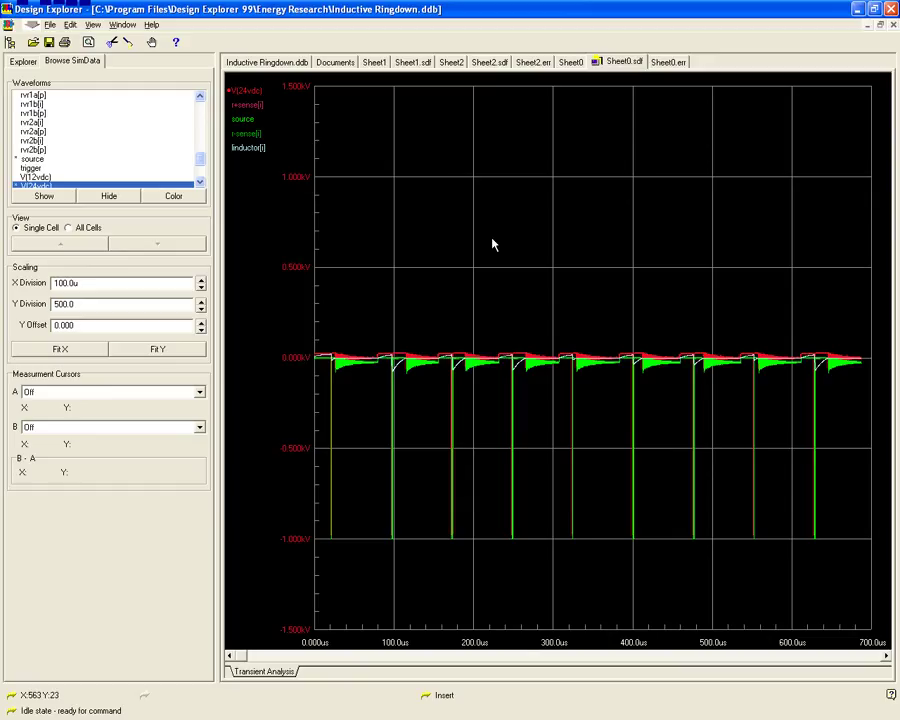
{"action": "left_click", "coordinate": [250, 91]}
{"action": "left_click", "coordinate": [250, 91]}
{"action": "left_click", "coordinate": [571, 62]}
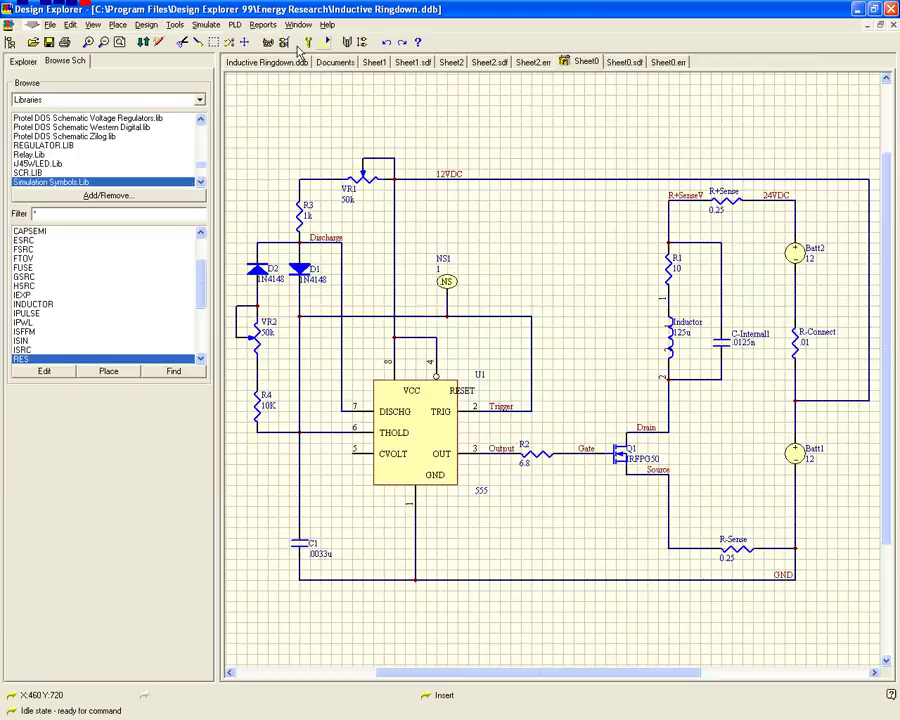
{"action": "left_click", "coordinate": [309, 41]}
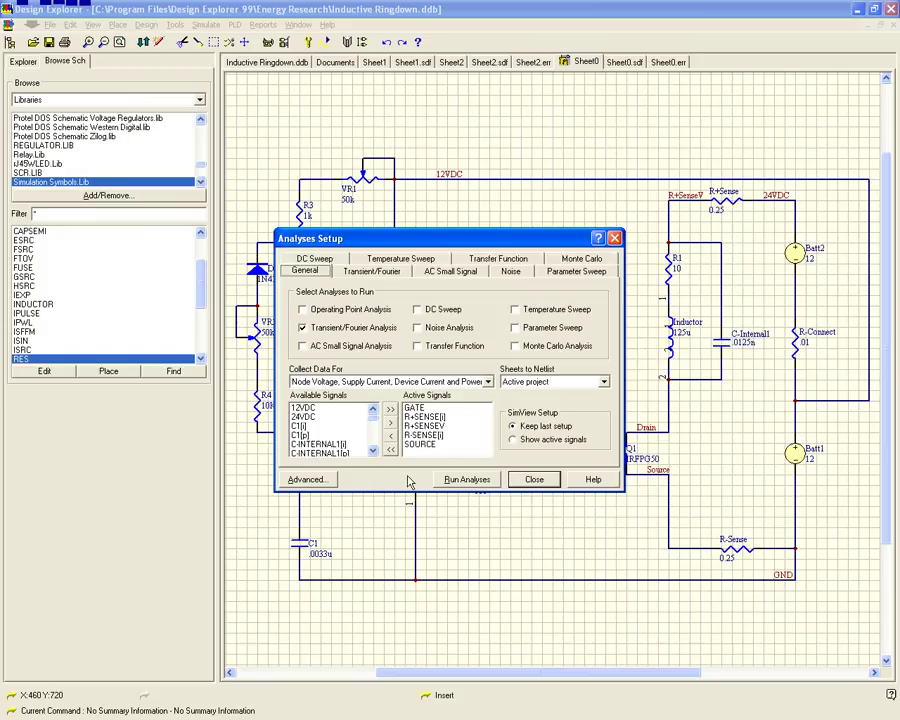
{"action": "left_click", "coordinate": [322, 480]}
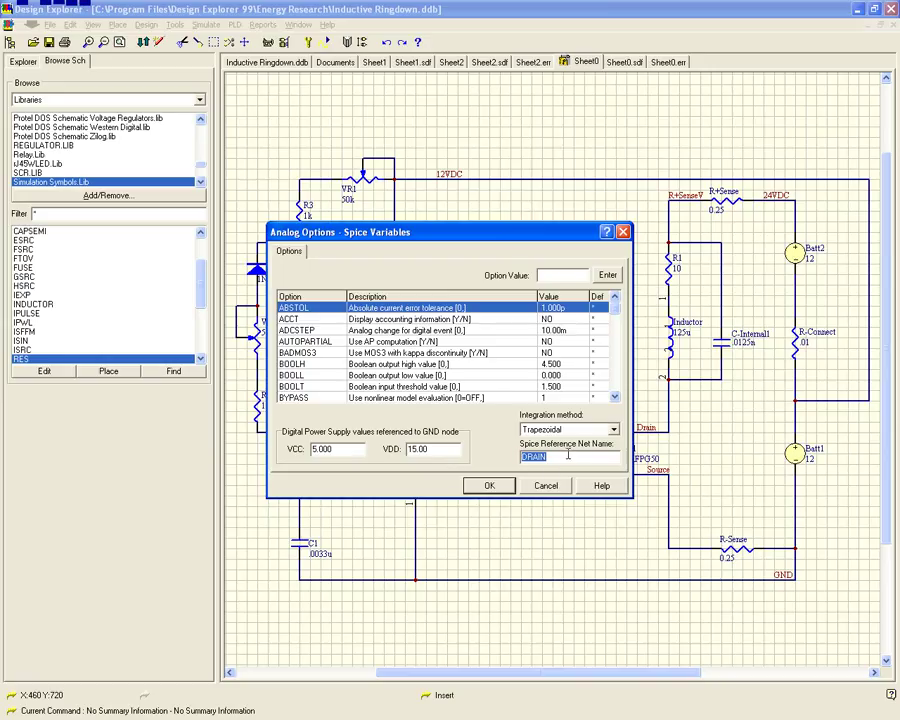
{"action": "left_click", "coordinate": [490, 486]}
{"action": "left_click", "coordinate": [545, 486]}
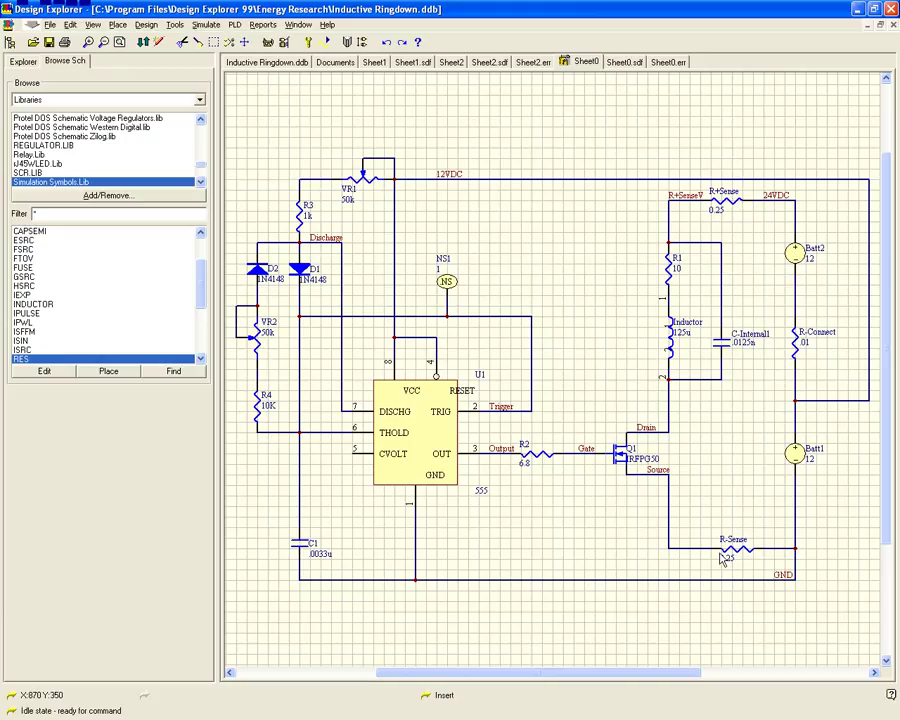
Step: On the Sheet0.sdf waveforms, scale the V(24vdc) trace to 10 V per division
{"action": "left_click", "coordinate": [624, 63]}
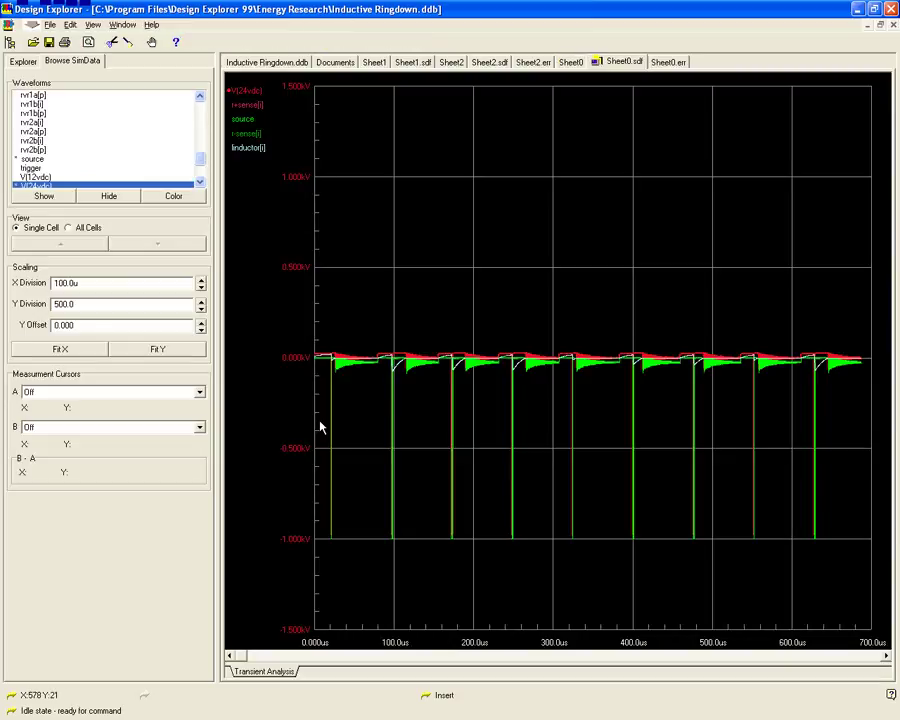
{"action": "left_click", "coordinate": [201, 311]}
{"action": "left_click", "coordinate": [201, 311]}
{"action": "left_click", "coordinate": [201, 312]}
{"action": "left_click", "coordinate": [201, 312]}
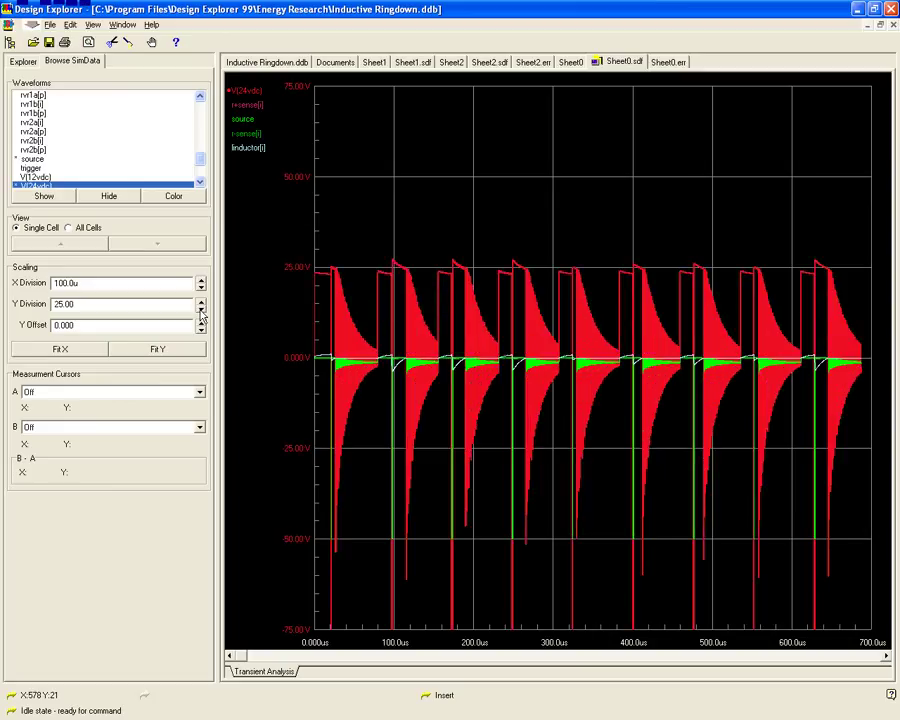
{"action": "left_click", "coordinate": [201, 313]}
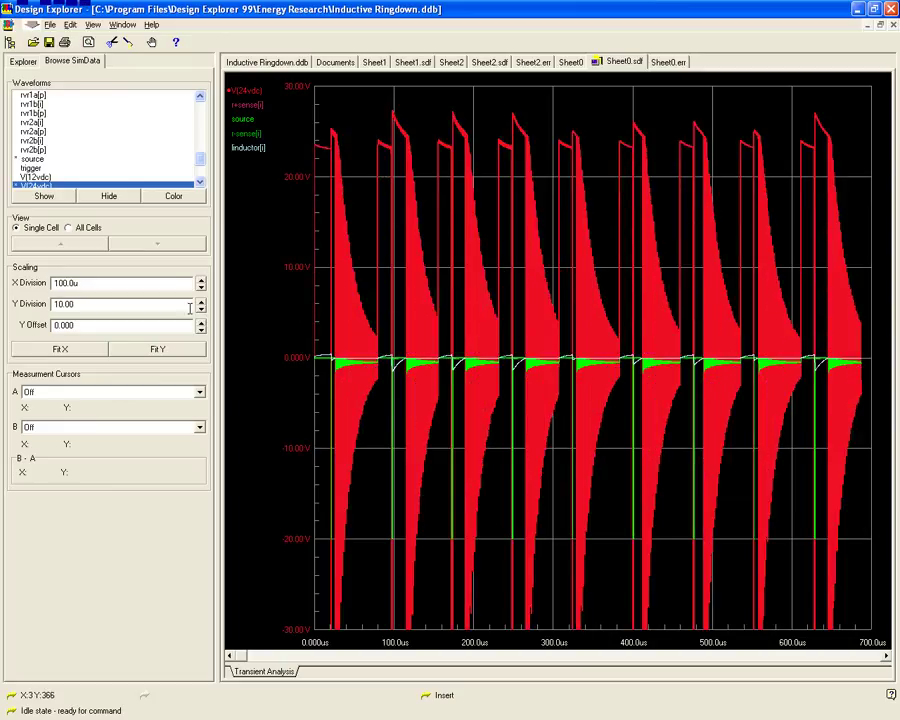
Step: Rescale the source trace to 5 V per division
{"action": "left_click", "coordinate": [250, 121]}
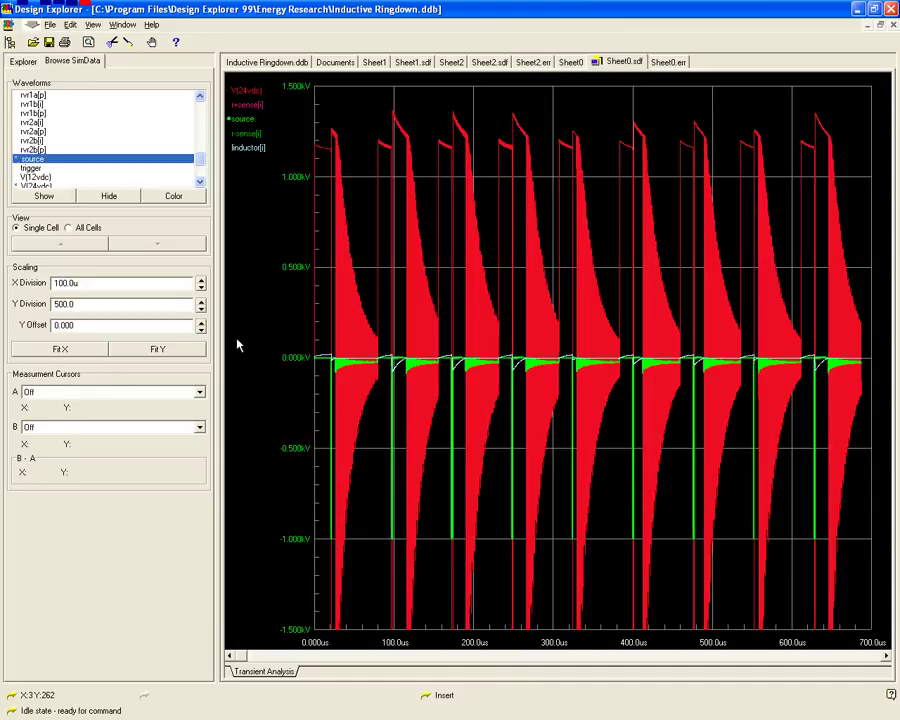
{"action": "left_click", "coordinate": [201, 313]}
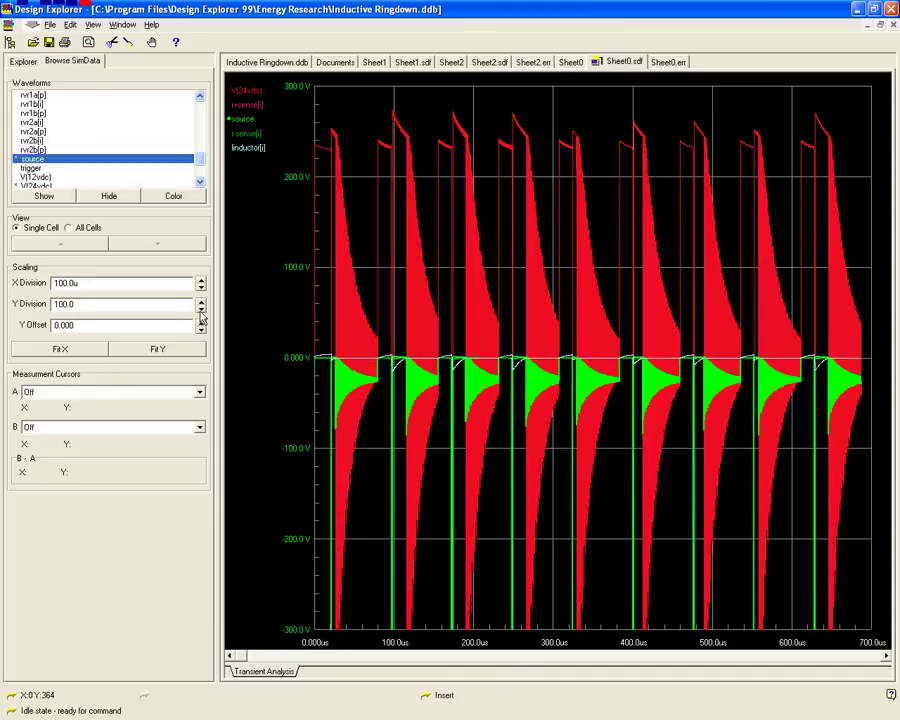
{"action": "left_click", "coordinate": [201, 314]}
{"action": "left_click", "coordinate": [201, 314]}
{"action": "left_click", "coordinate": [201, 314]}
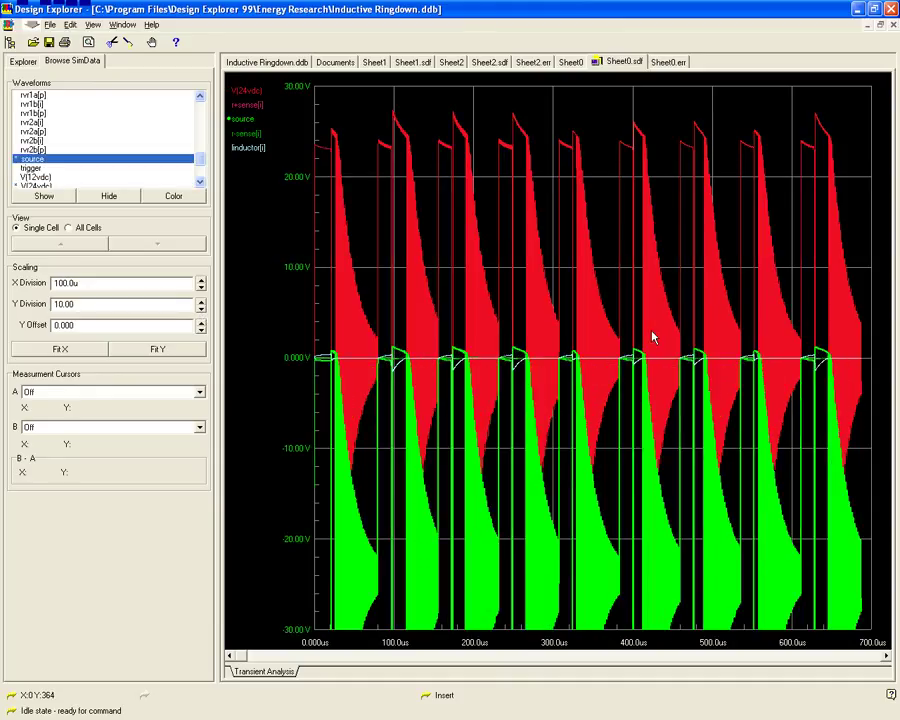
{"action": "left_click", "coordinate": [201, 308]}
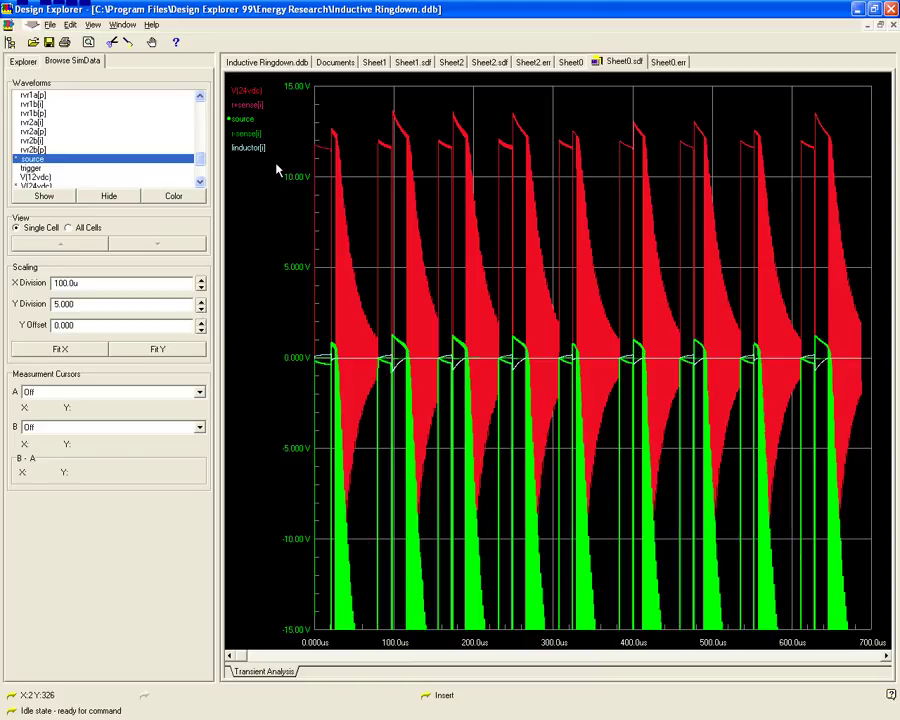
Step: Offset the inductor[i] current trace by 50 A and scale it from 10 toward 2.5 A per division
{"action": "left_click", "coordinate": [249, 150]}
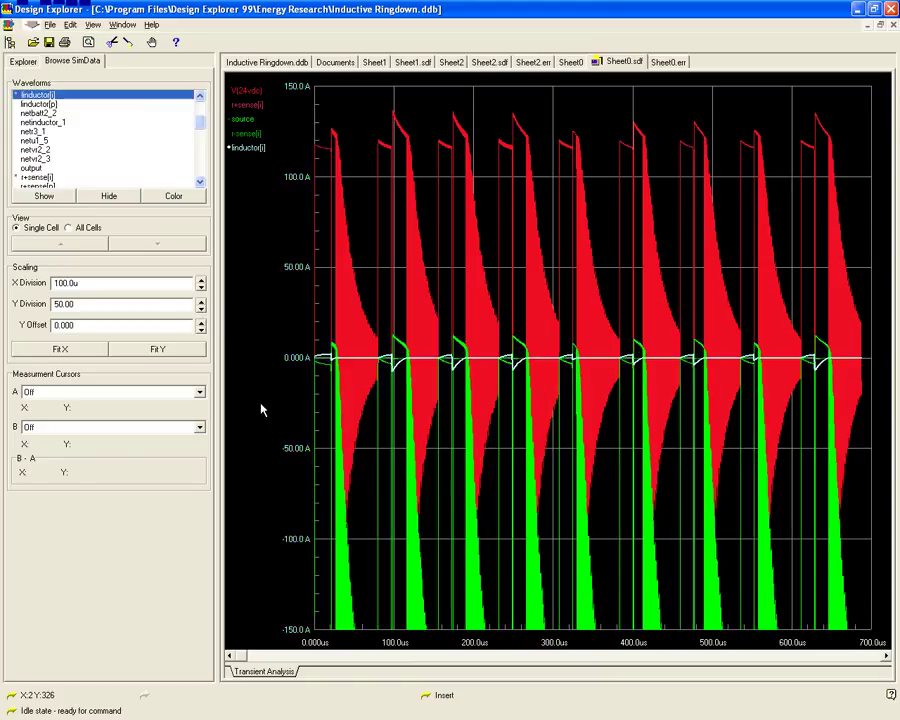
{"action": "left_click", "coordinate": [201, 331]}
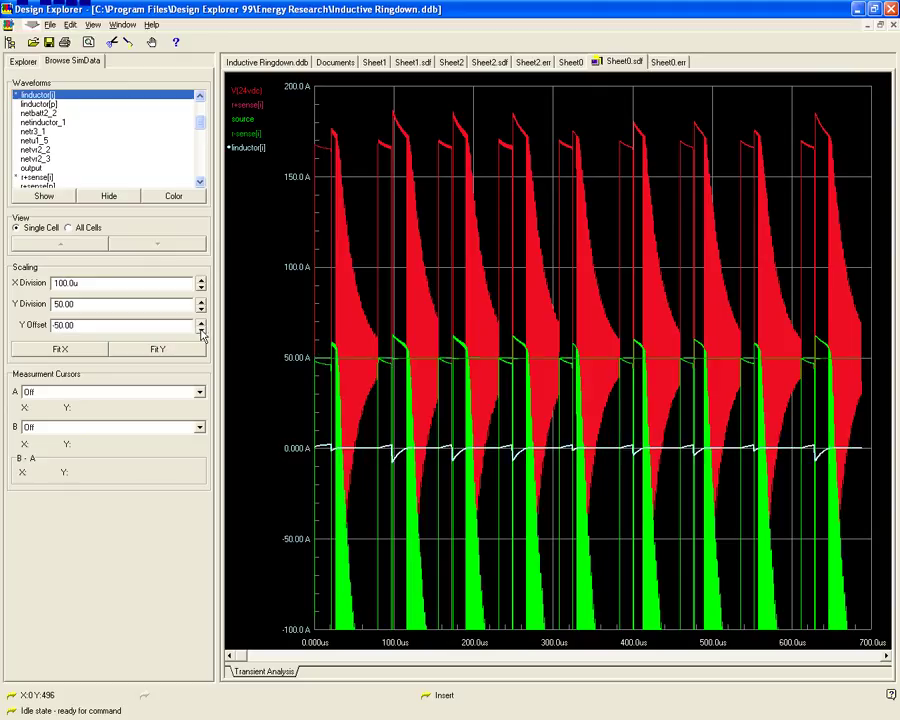
{"action": "left_click", "coordinate": [201, 309]}
{"action": "left_click", "coordinate": [201, 309]}
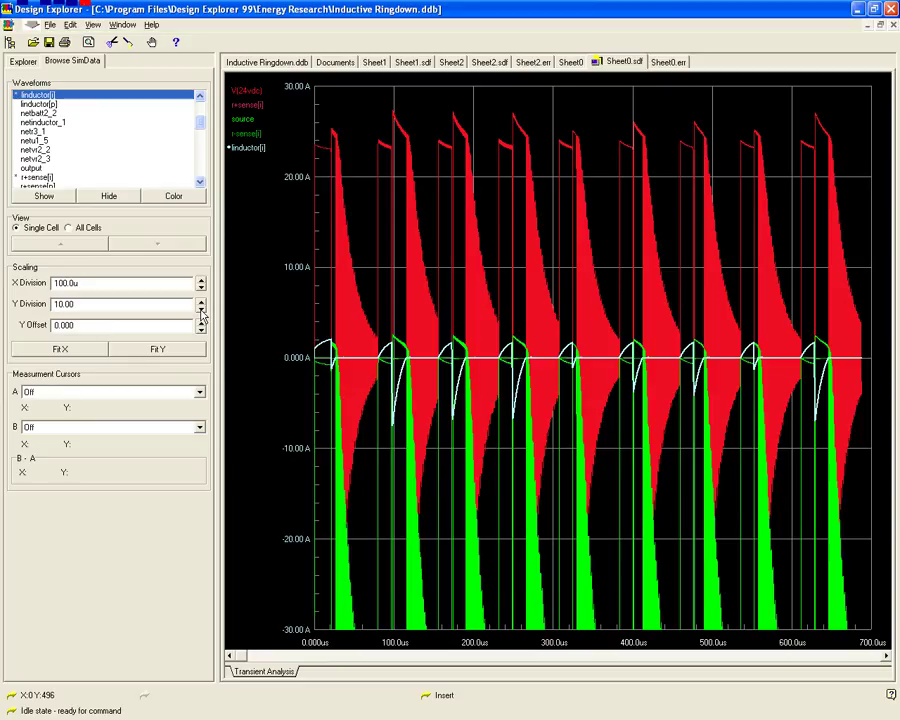
{"action": "left_click", "coordinate": [201, 309]}
Step: Set inductor current to 2.5 A per division and the time axis to 10 µs per division
{"action": "left_click", "coordinate": [201, 309]}
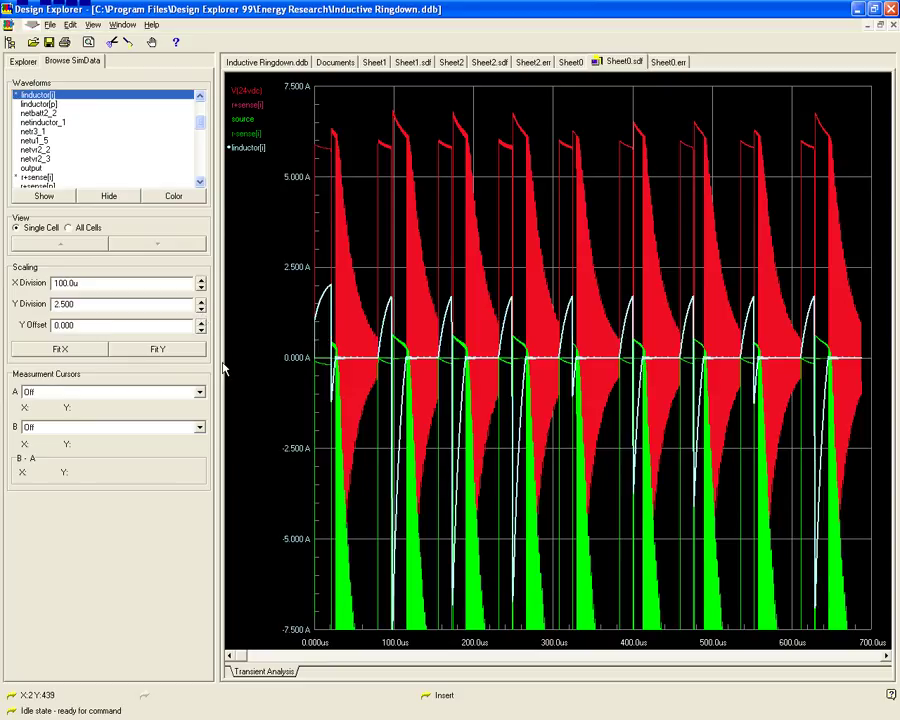
{"action": "left_click", "coordinate": [201, 288]}
{"action": "left_click", "coordinate": [201, 288]}
{"action": "left_click", "coordinate": [201, 288]}
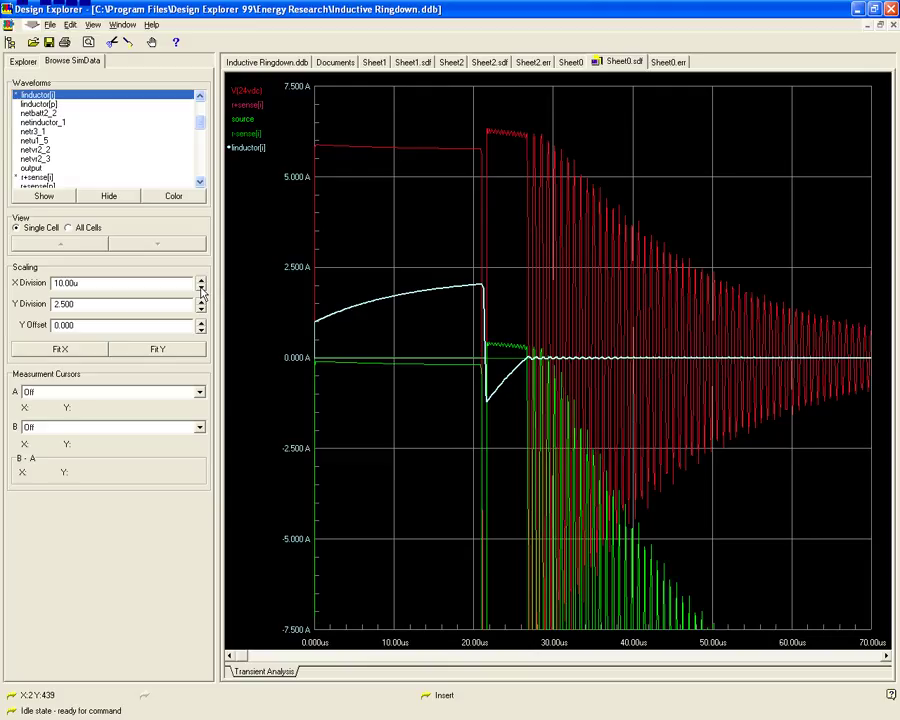
{"action": "left_click", "coordinate": [201, 288]}
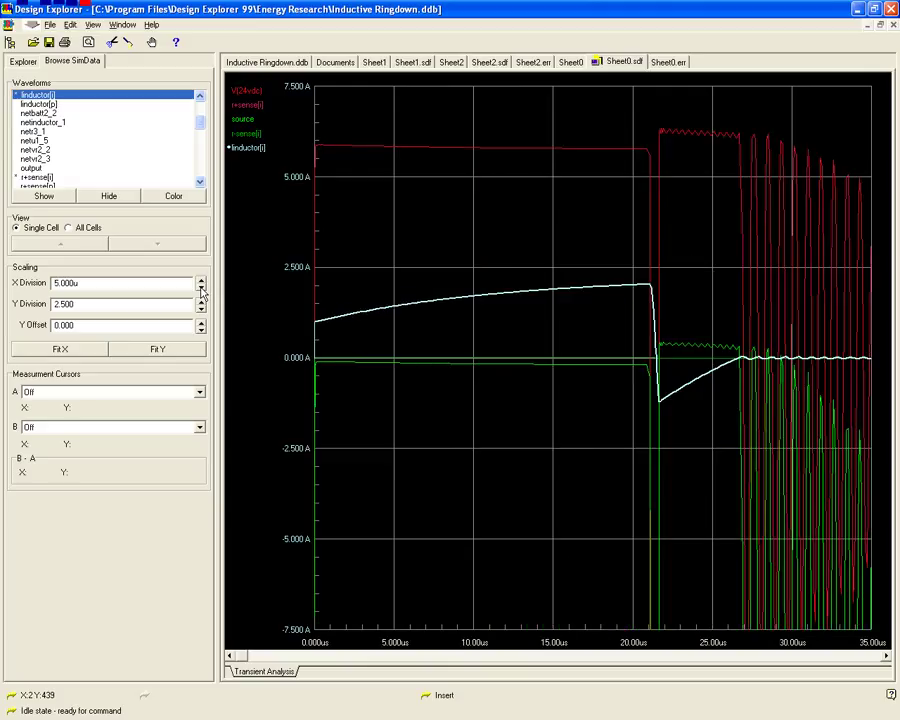
{"action": "left_click", "coordinate": [201, 282]}
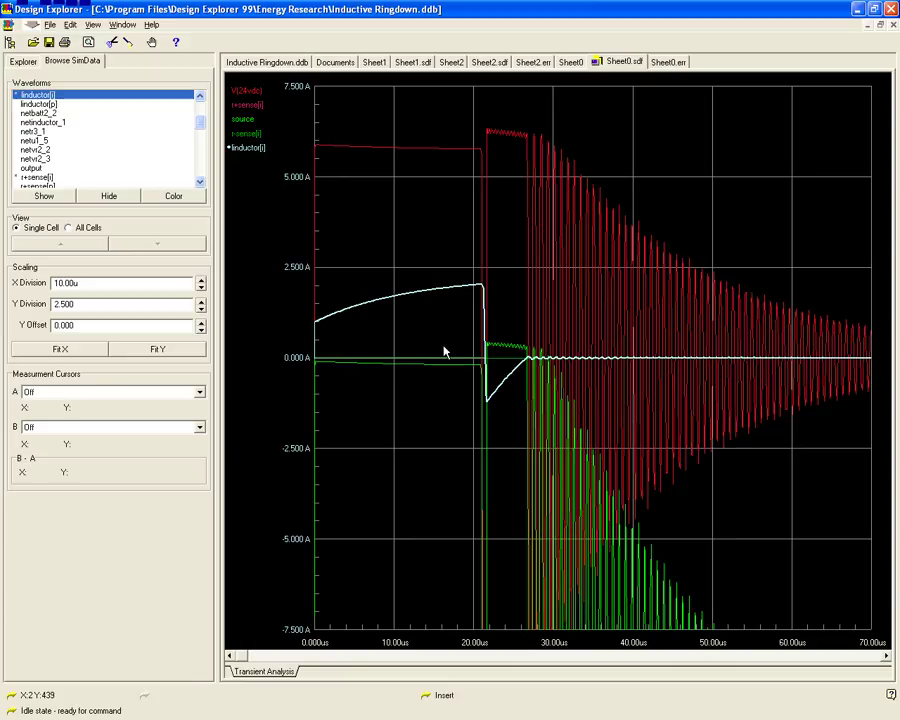
Step: Pan the waveforms so the time axis spans 60–130 µs
{"action": "key", "text": "Right"}
{"action": "key", "text": "Right"}
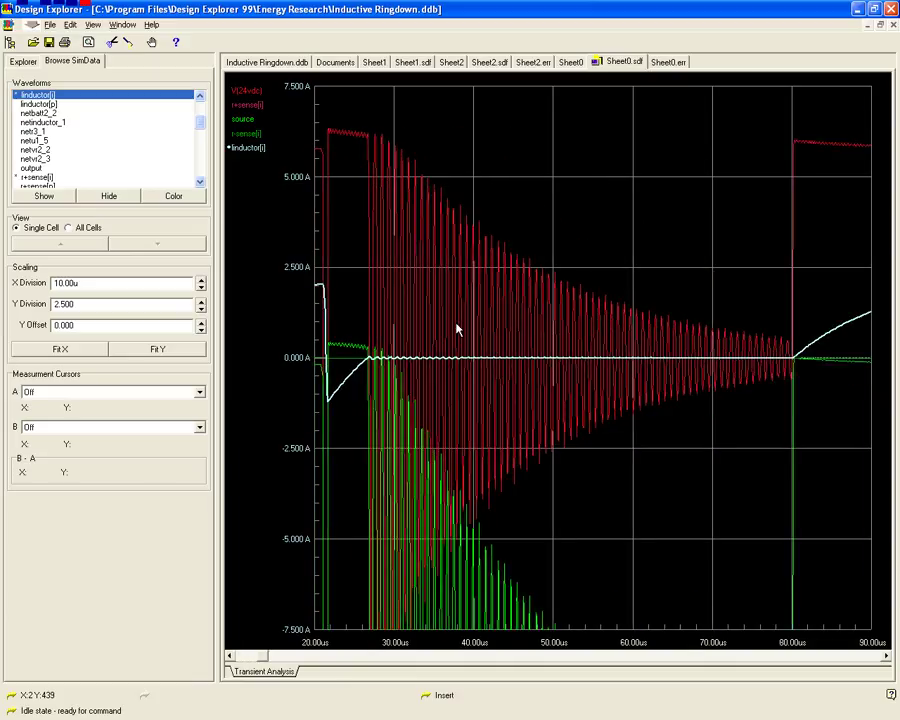
{"action": "key", "text": "Right"}
{"action": "key", "text": "Right"}
{"action": "key", "text": "Right"}
{"action": "key", "text": "Right"}
{"action": "key", "text": "Right"}
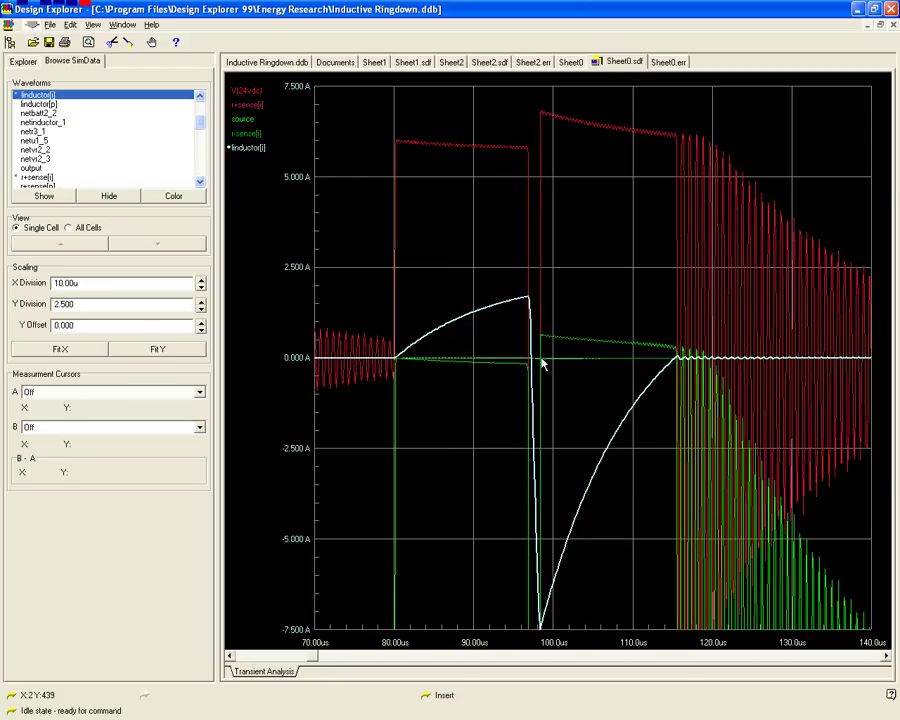
{"action": "scroll", "coordinate": [541, 364], "scroll_direction": "right", "scroll_amount": 4}
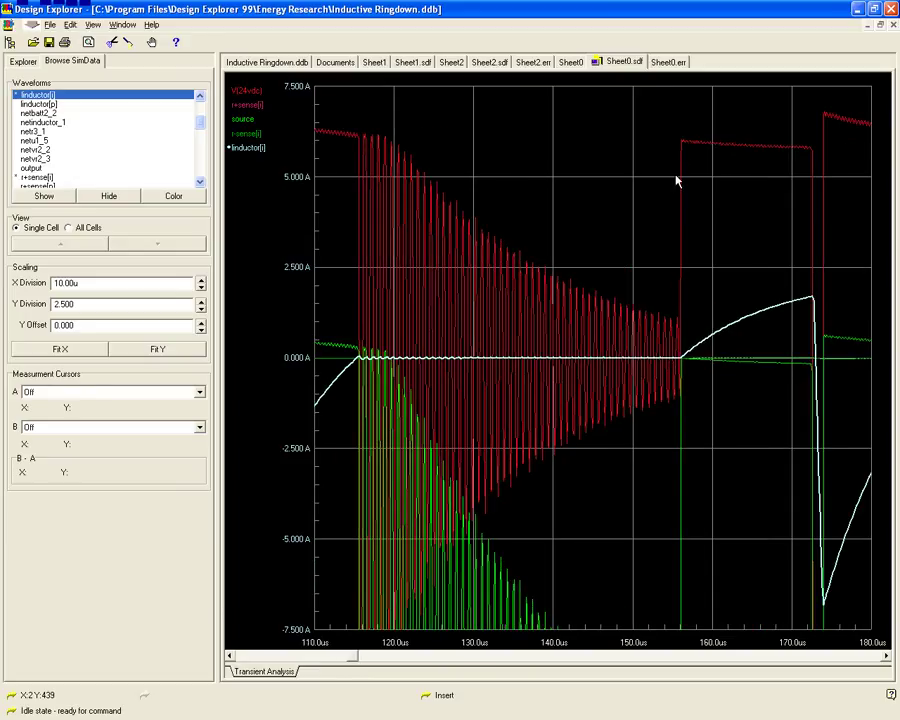
{"action": "scroll", "coordinate": [677, 360], "scroll_direction": "left", "scroll_amount": 5}
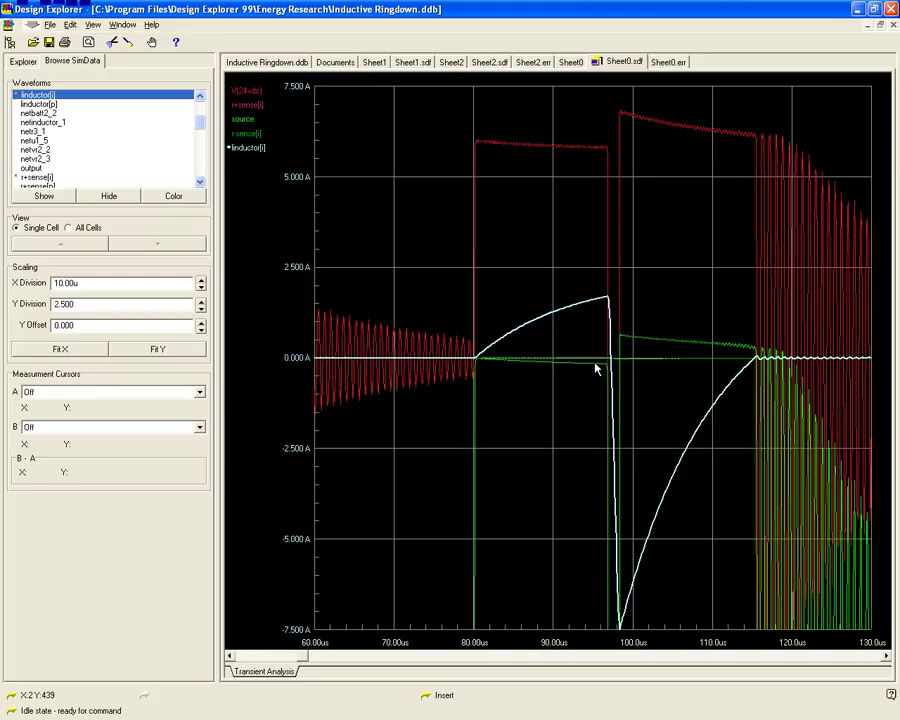
{"action": "left_click", "coordinate": [242, 120]}
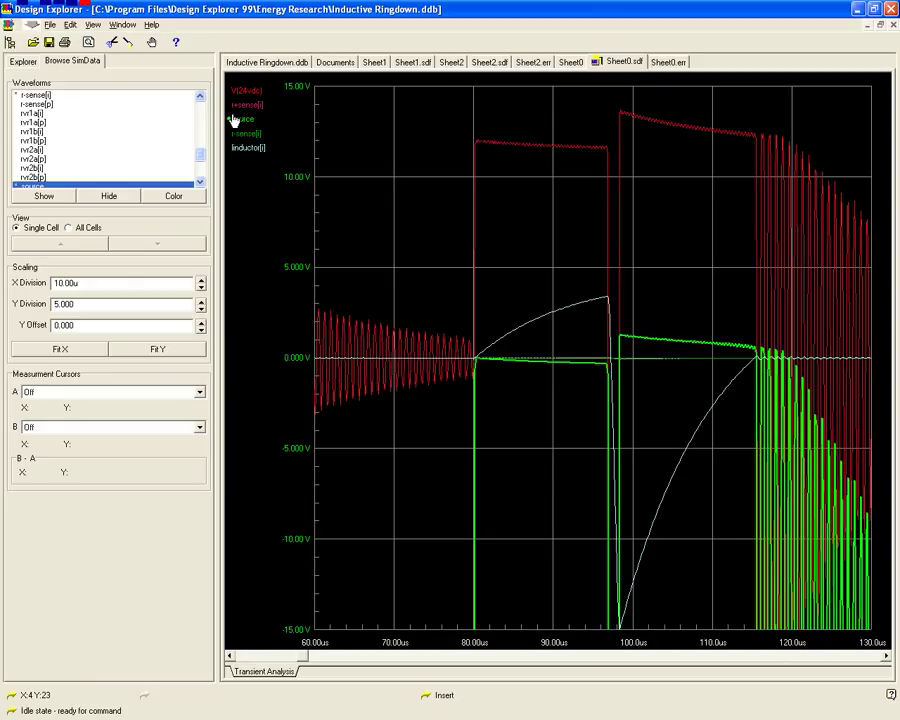
{"action": "left_click", "coordinate": [245, 150]}
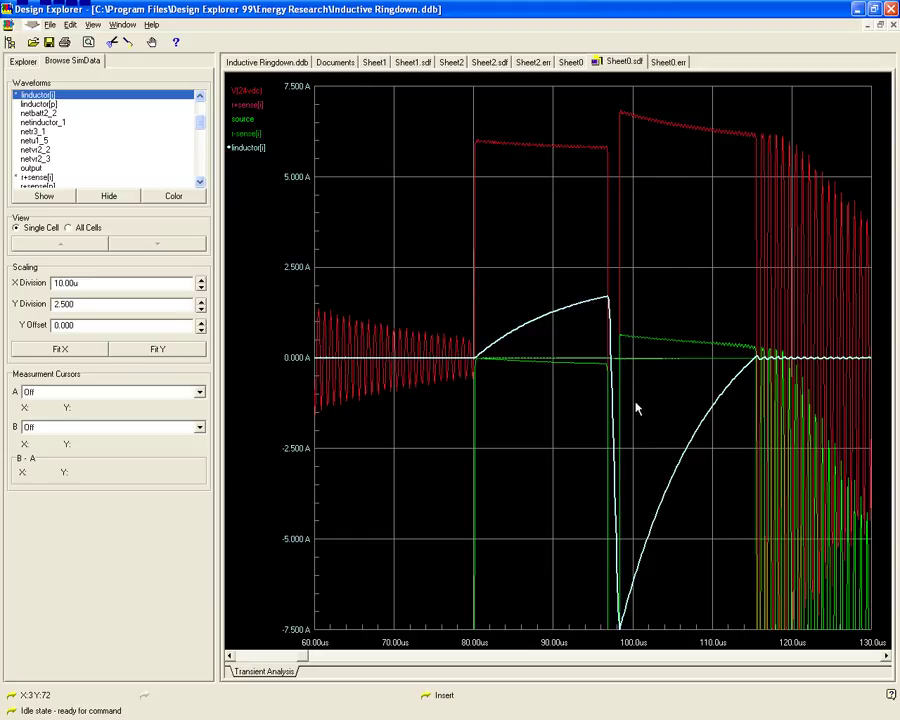
Step: Select the i+sense[i] trace and set its Y division to 2.500 A
{"action": "left_click", "coordinate": [241, 106]}
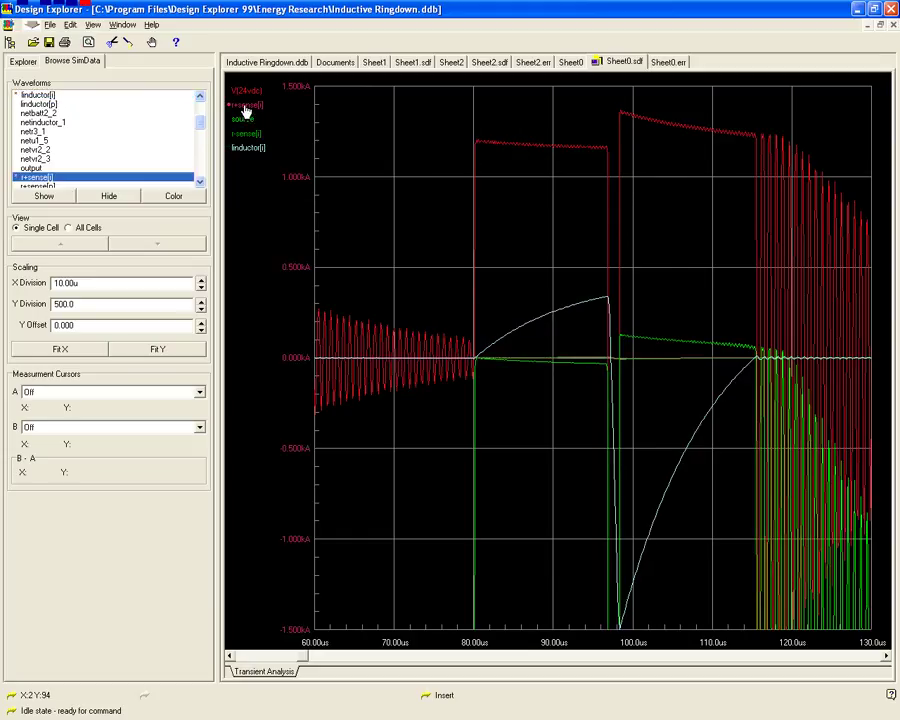
{"action": "left_click", "coordinate": [200, 309]}
{"action": "left_click", "coordinate": [200, 309]}
{"action": "left_click", "coordinate": [200, 309]}
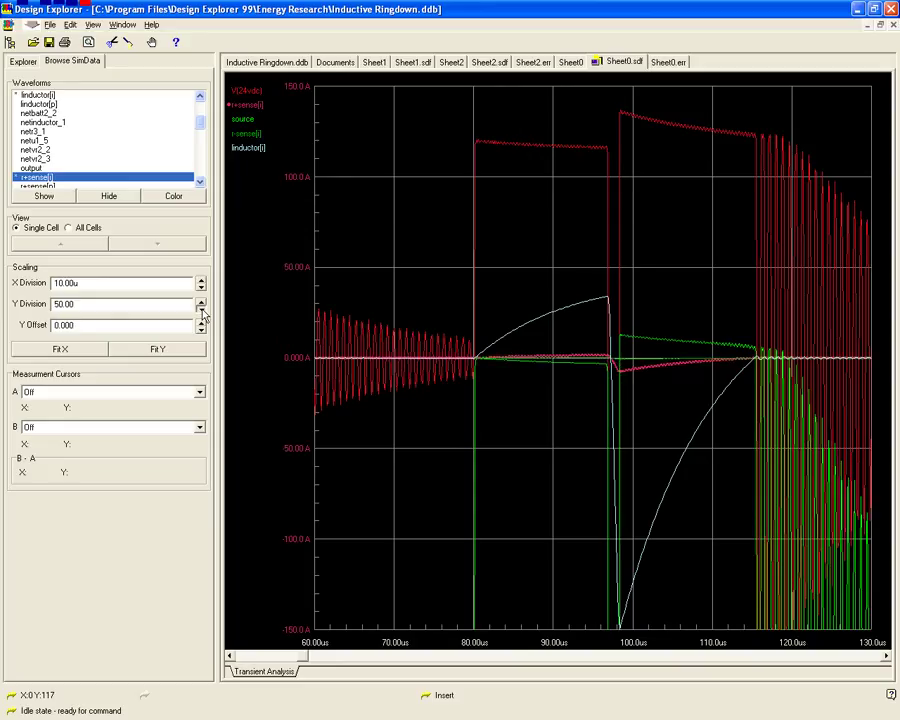
{"action": "left_click", "coordinate": [200, 309]}
{"action": "left_click", "coordinate": [200, 309]}
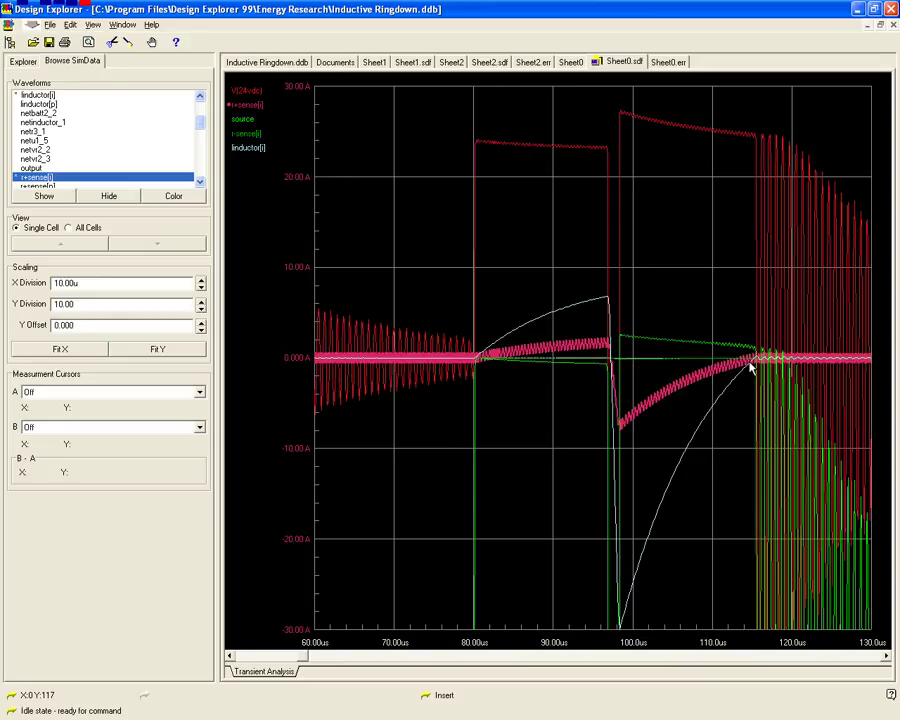
{"action": "left_click", "coordinate": [200, 311]}
{"action": "left_click", "coordinate": [200, 311]}
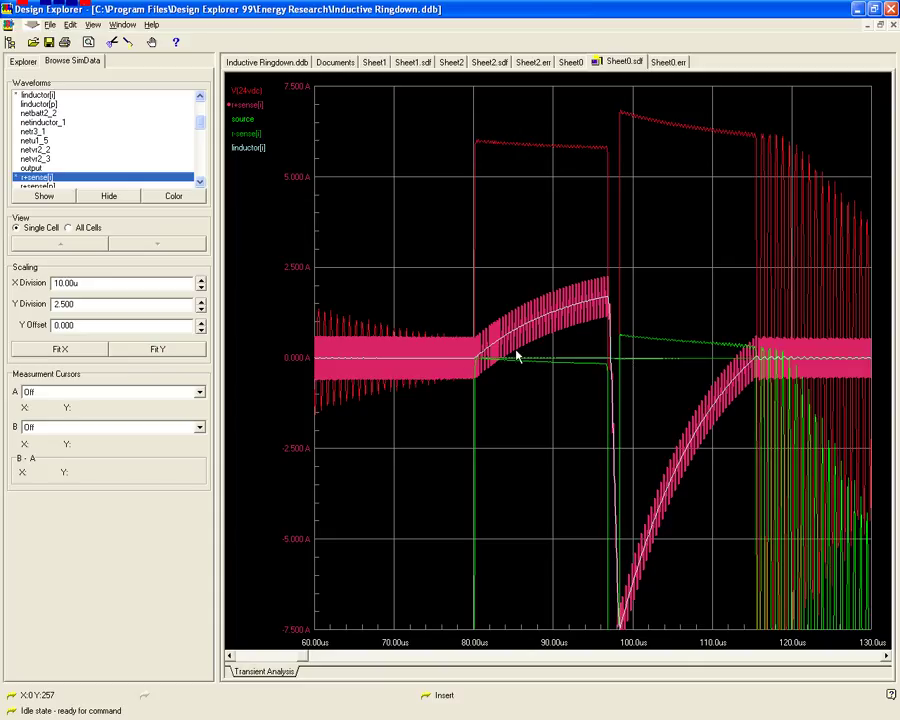
Step: Make the inductor[i] current trace active again in the legend
{"action": "scroll", "coordinate": [460, 344], "scroll_direction": "right", "scroll_amount": 2}
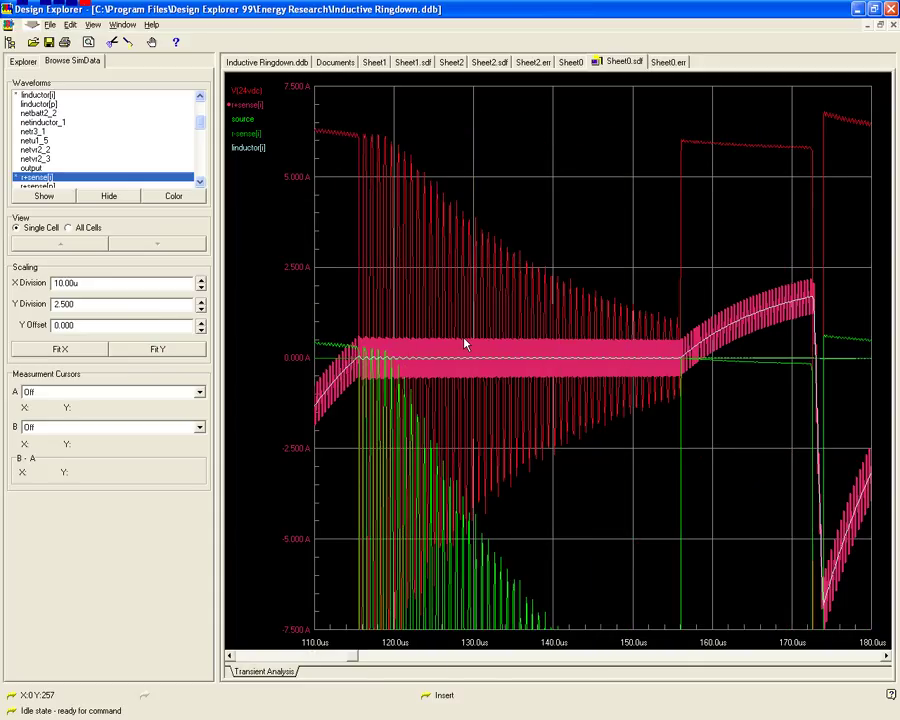
{"action": "scroll", "coordinate": [464, 344], "scroll_direction": "left", "scroll_amount": 3}
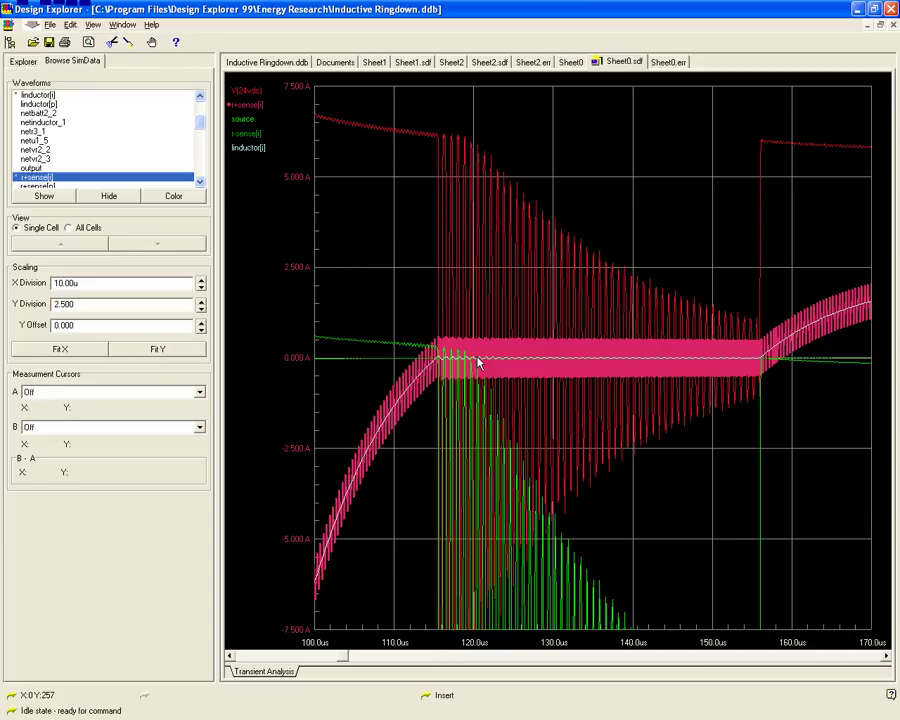
{"action": "left_click", "coordinate": [252, 148]}
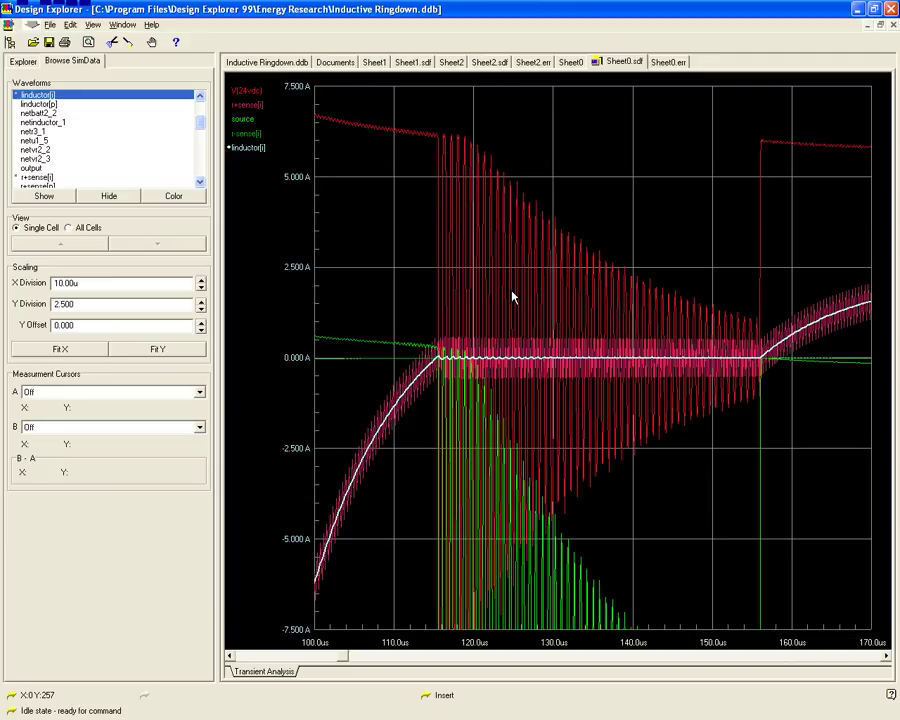
Step: Scroll the plot to 90–160 µs and pick inductor[p] in the Waveforms list
{"action": "scroll", "coordinate": [516, 293], "scroll_direction": "right", "scroll_amount": 1}
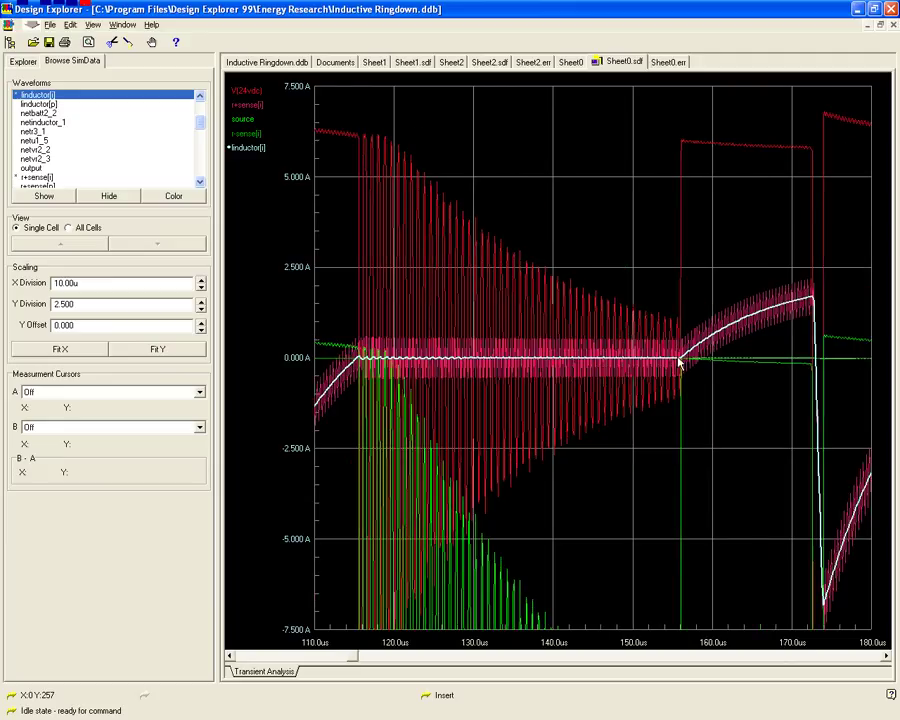
{"action": "scroll", "coordinate": [531, 348], "scroll_direction": "left", "scroll_amount": 3}
{"action": "scroll", "coordinate": [662, 366], "scroll_direction": "right", "scroll_amount": 1}
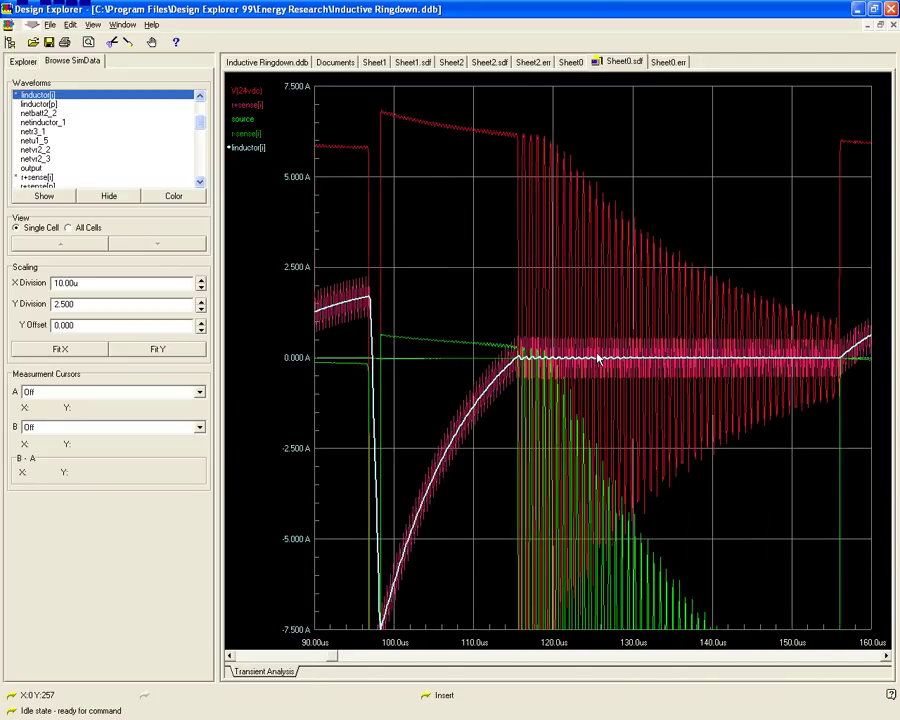
{"action": "left_click", "coordinate": [48, 104]}
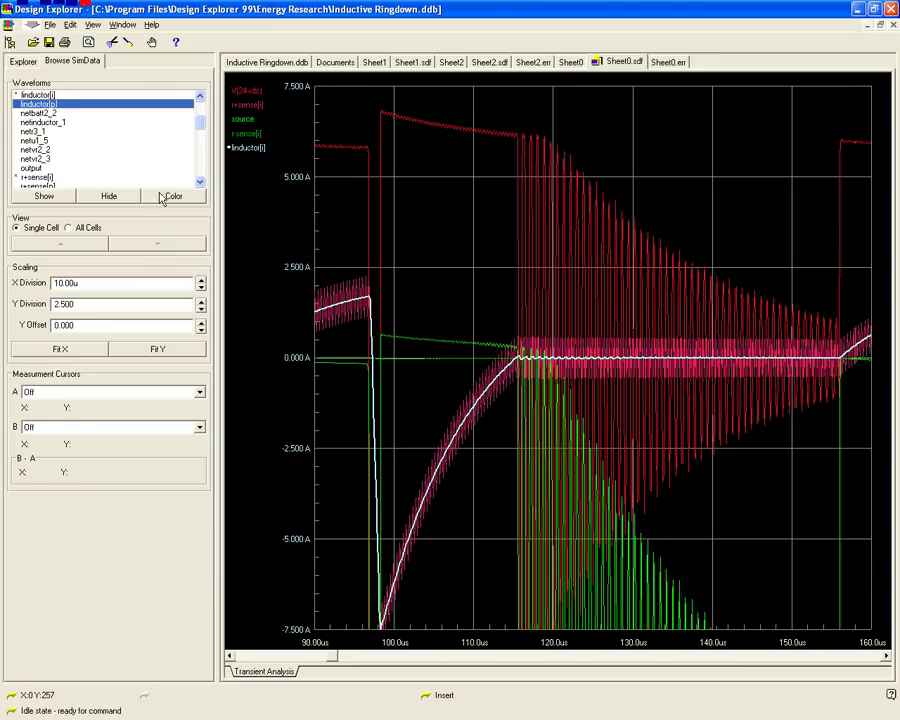
Step: Show the inductor[p] power waveform on the plot and make it the active trace
{"action": "left_click", "coordinate": [55, 198]}
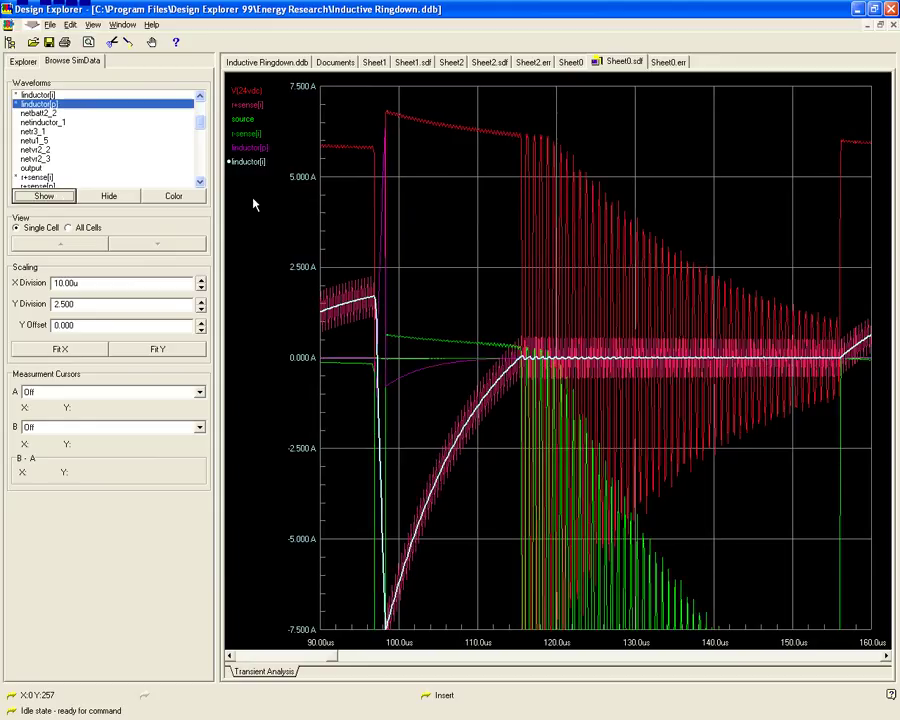
{"action": "left_click", "coordinate": [249, 147]}
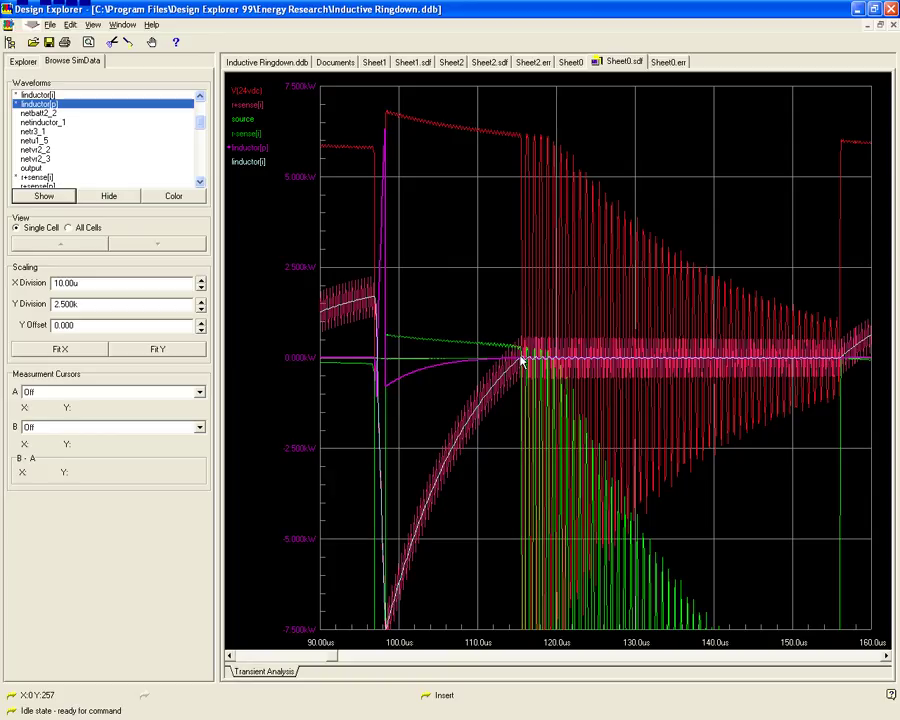
Step: Scroll through later cycles until the time axis reads 370–440 µs
{"action": "scroll", "coordinate": [521, 362], "scroll_direction": "right", "scroll_amount": 3}
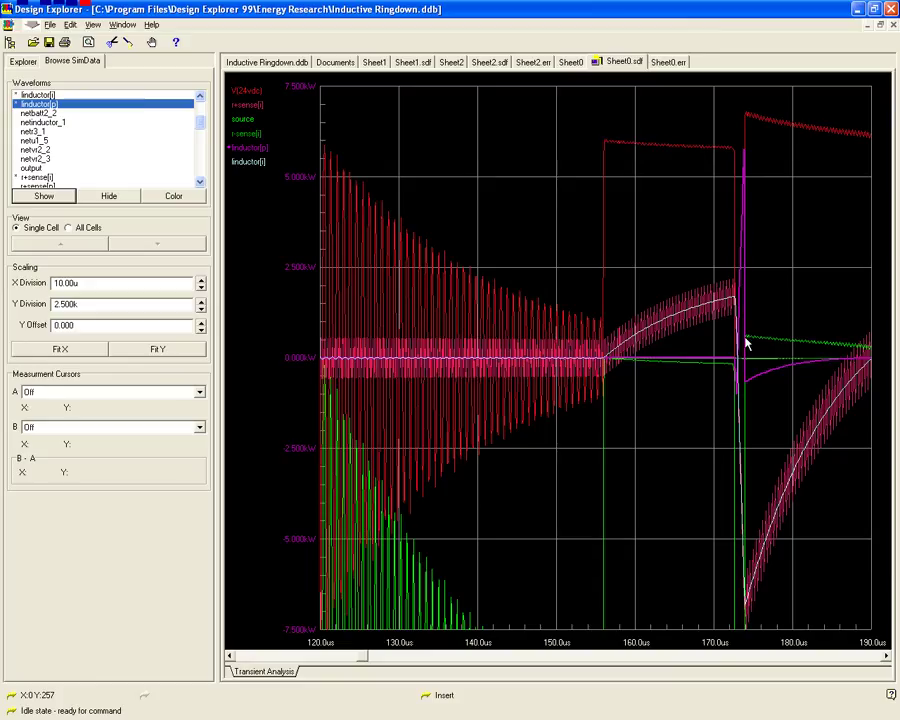
{"action": "scroll", "coordinate": [730, 360], "scroll_direction": "left", "scroll_amount": 2}
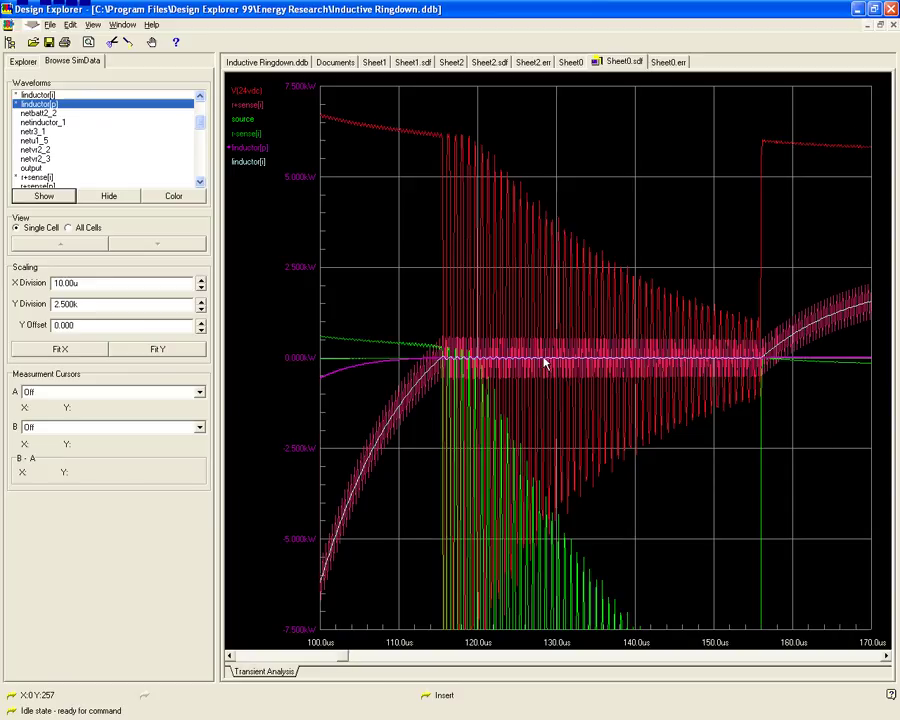
{"action": "scroll", "coordinate": [544, 363], "scroll_direction": "right", "scroll_amount": 2}
{"action": "scroll", "coordinate": [502, 372], "scroll_direction": "right", "scroll_amount": 4}
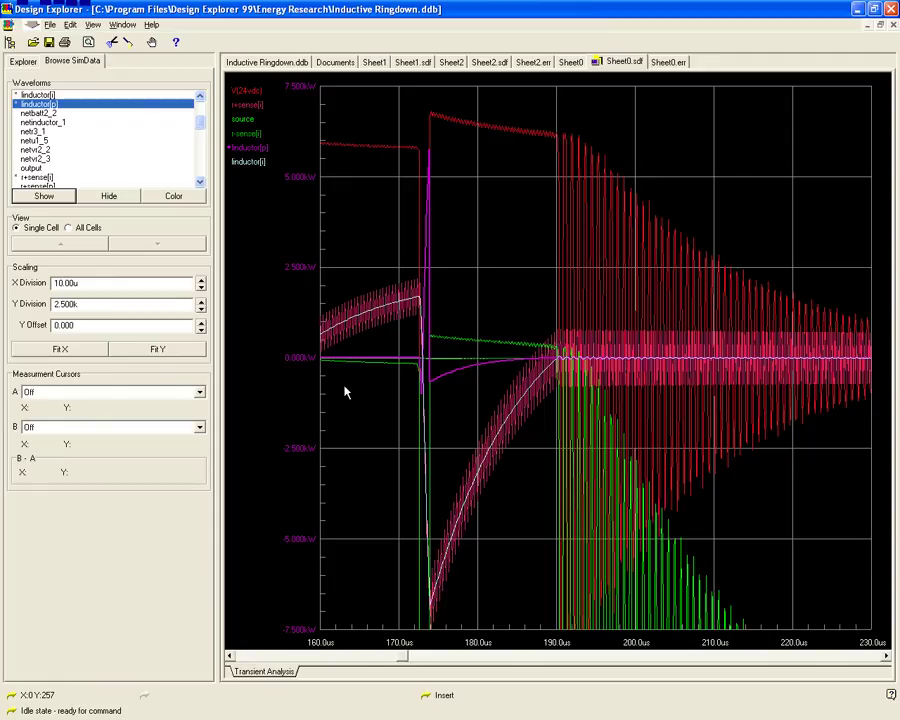
{"action": "scroll", "coordinate": [333, 373], "scroll_direction": "right", "scroll_amount": 3}
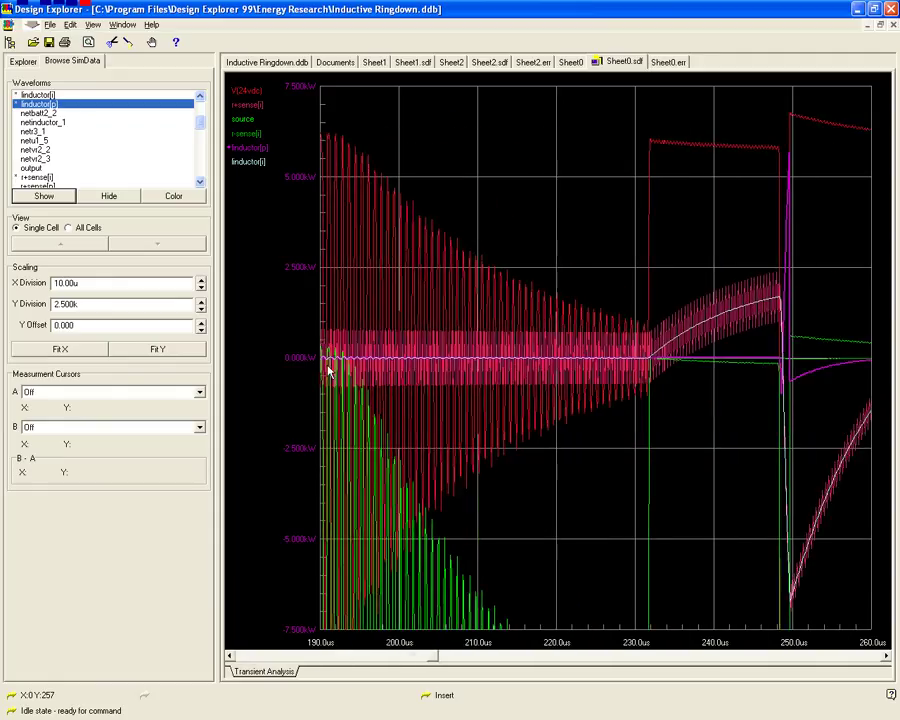
{"action": "scroll", "coordinate": [329, 372], "scroll_direction": "right", "scroll_amount": 3}
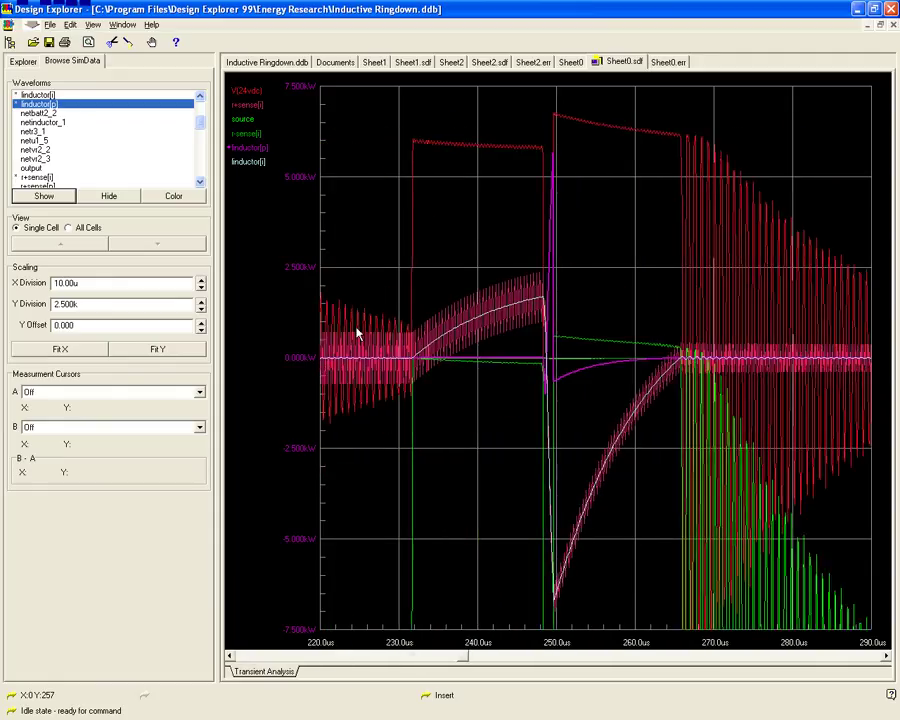
{"action": "scroll", "coordinate": [352, 348], "scroll_direction": "right", "scroll_amount": 7}
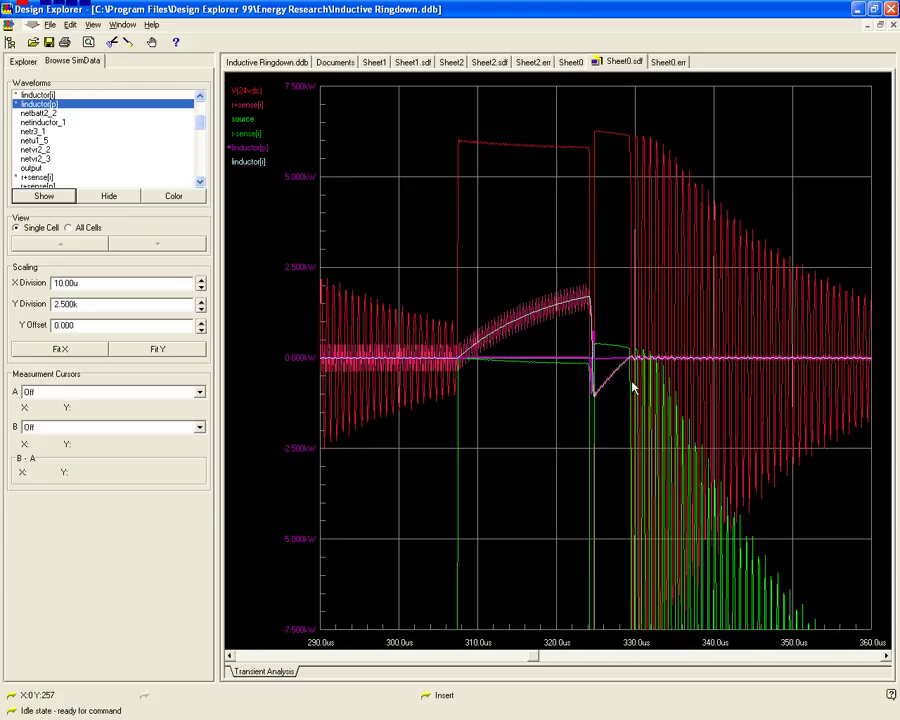
{"action": "scroll", "coordinate": [636, 384], "scroll_direction": "right", "scroll_amount": 2}
{"action": "scroll", "coordinate": [640, 385], "scroll_direction": "right", "scroll_amount": 6}
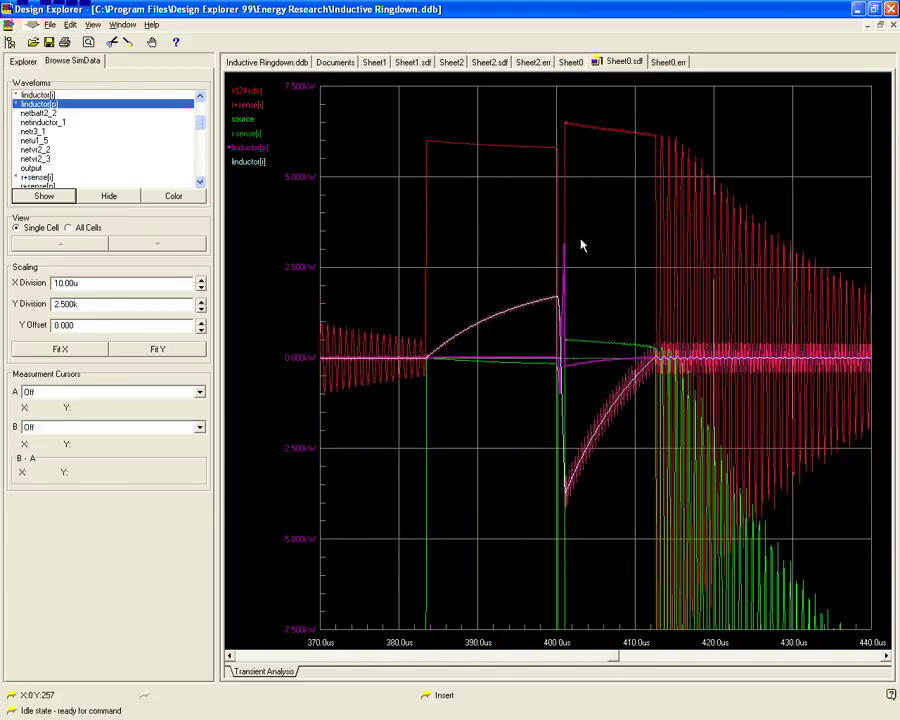